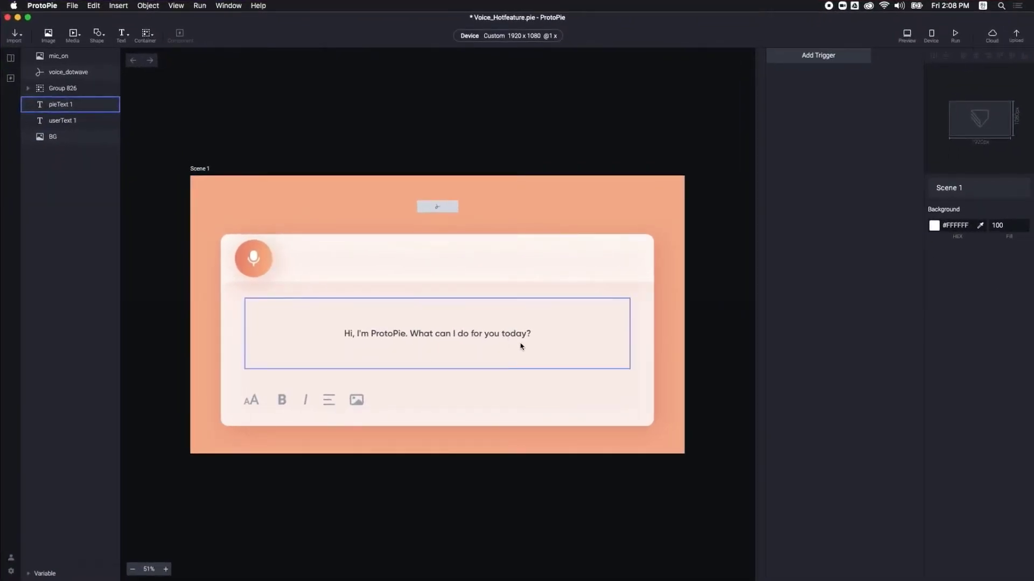
Add a Start trigger with a Speak response
click(818, 55)
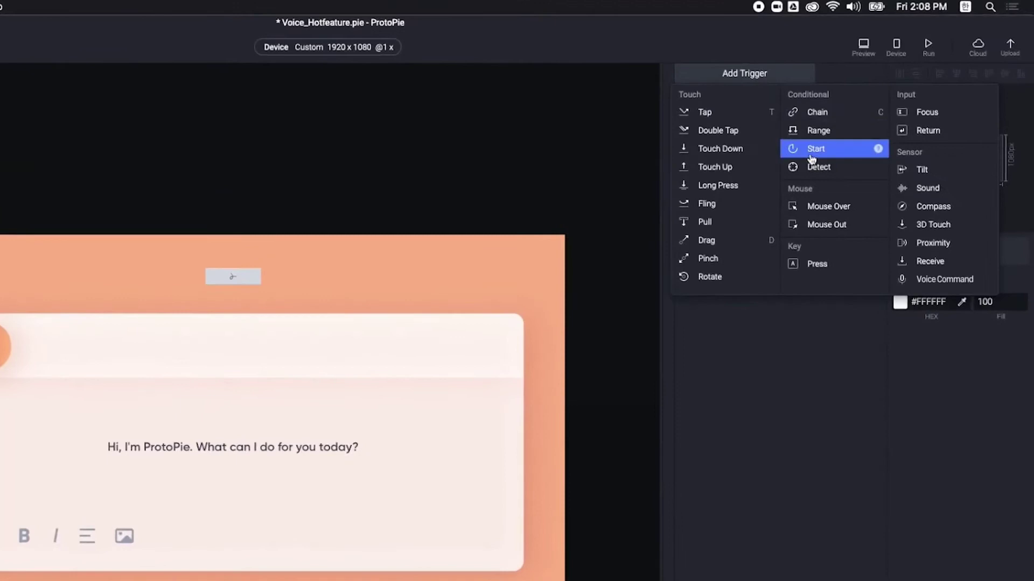
click(812, 156)
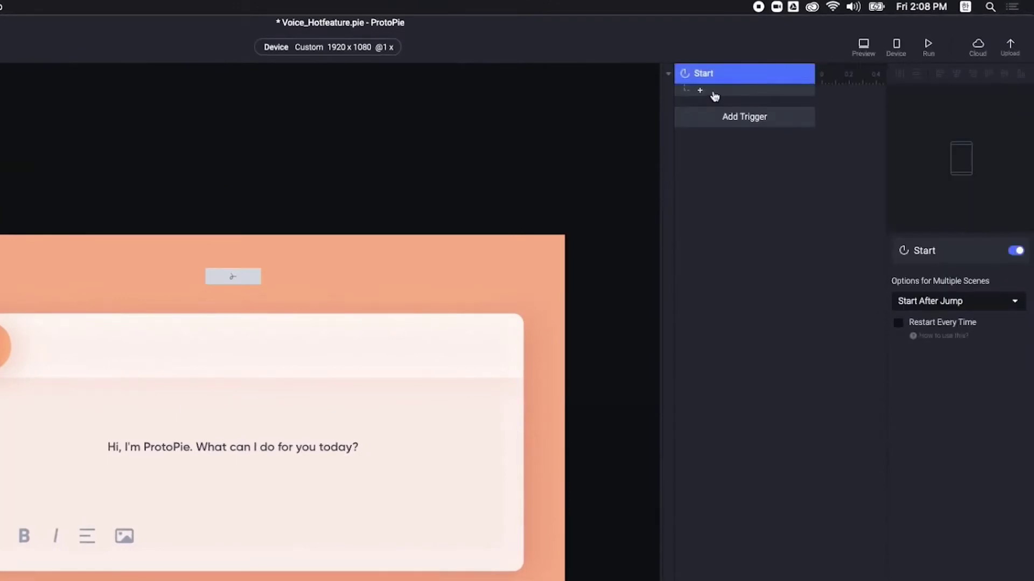
click(715, 96)
click(820, 269)
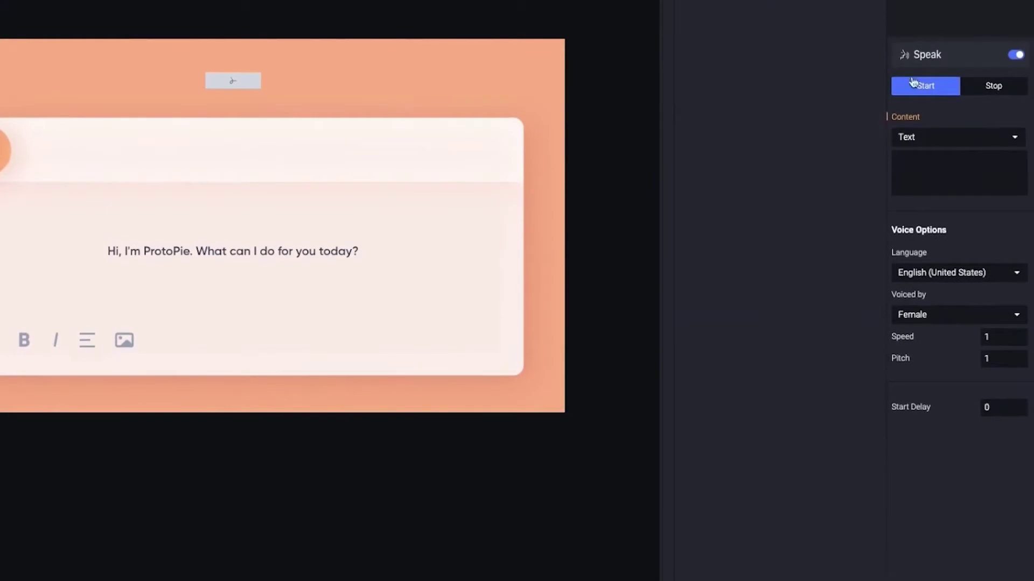
Have Speak read the pasted greeting in English (United States) with a Male voice, then preview
click(938, 368)
text(Hi, I'm ProtoPie. What can I do for you today?)
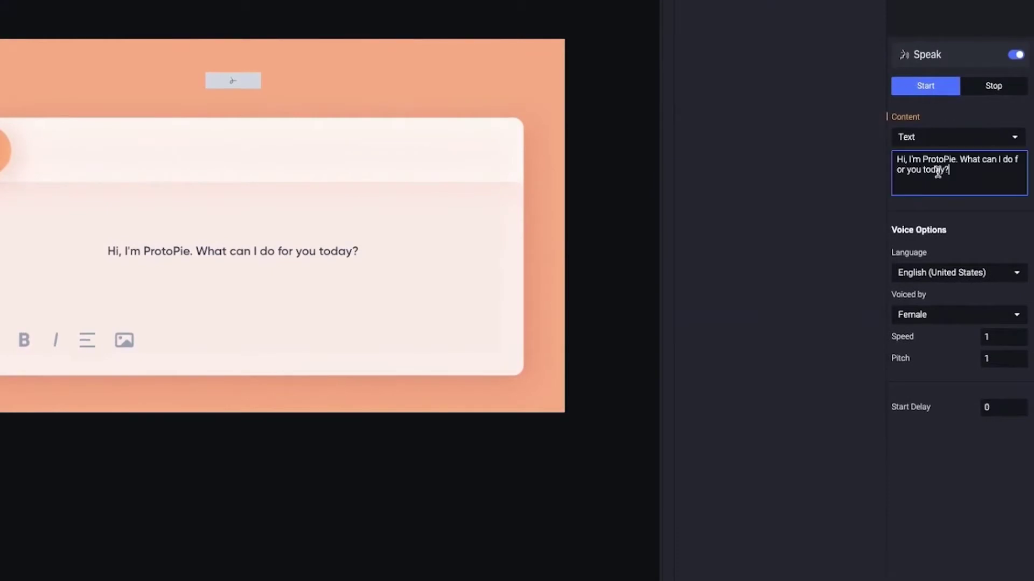
click(954, 262)
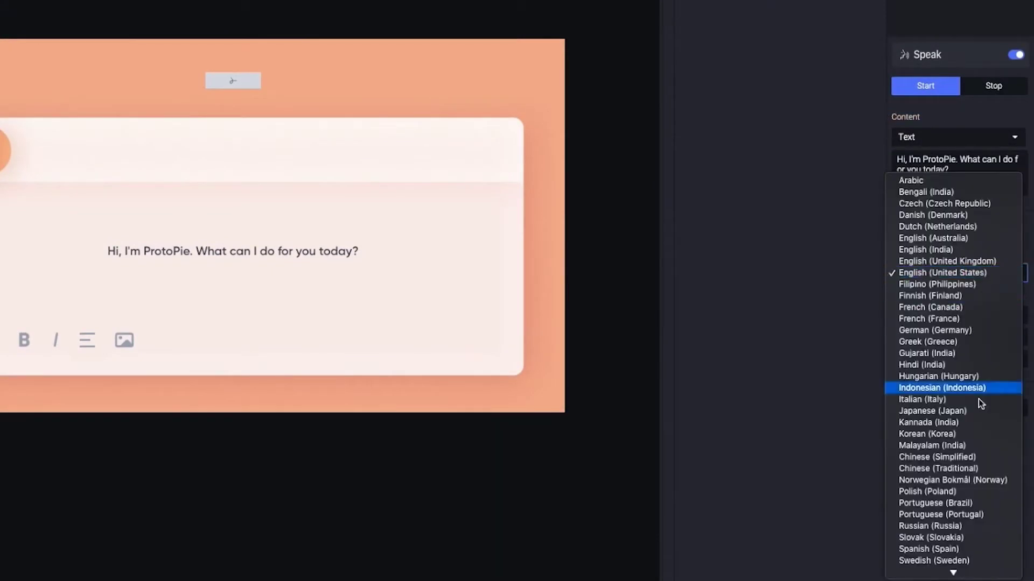
click(820, 378)
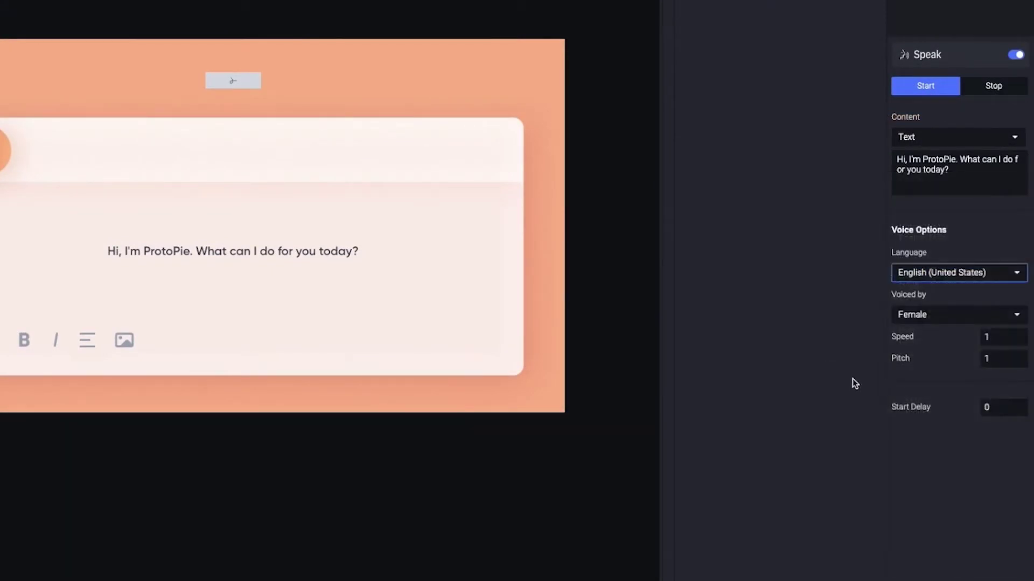
click(933, 316)
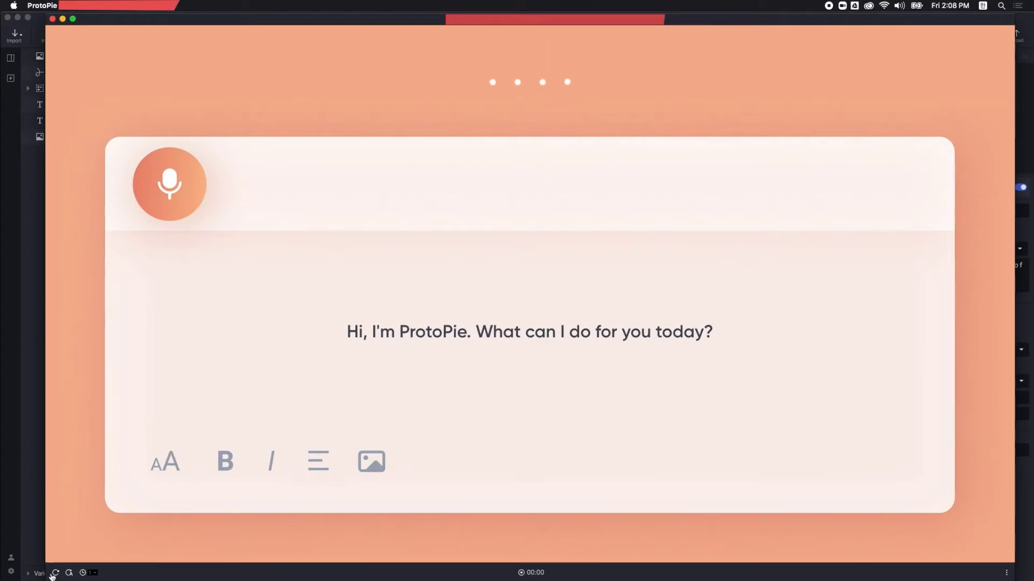
click(52, 20)
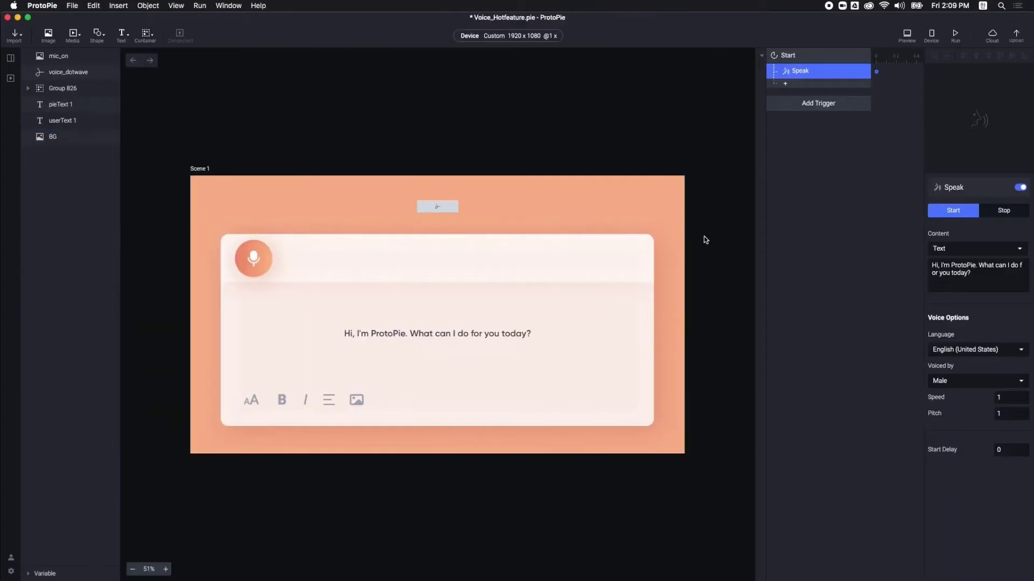
Give the mic_on layer a Tap trigger with a Listen response
click(249, 264)
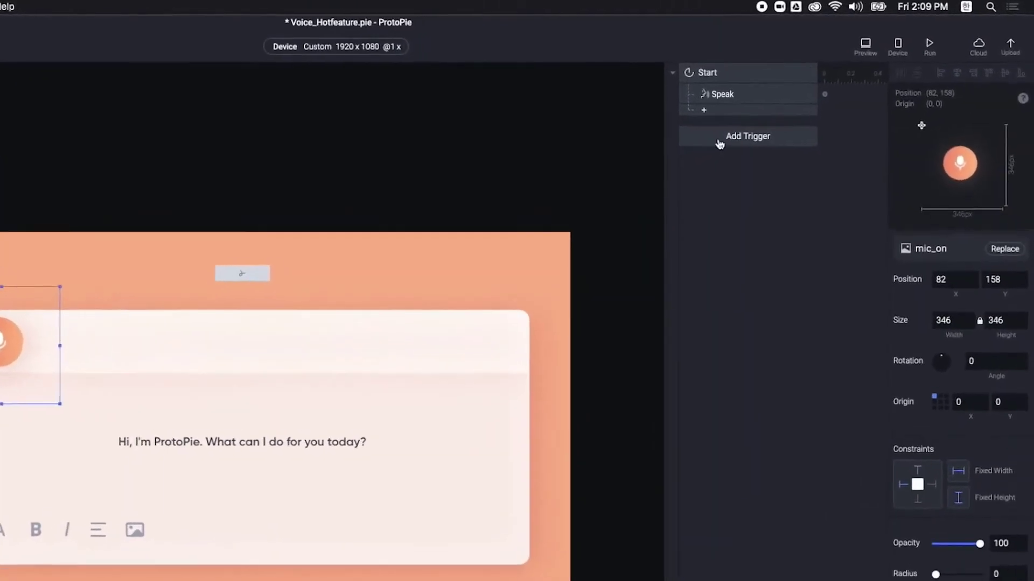
click(719, 144)
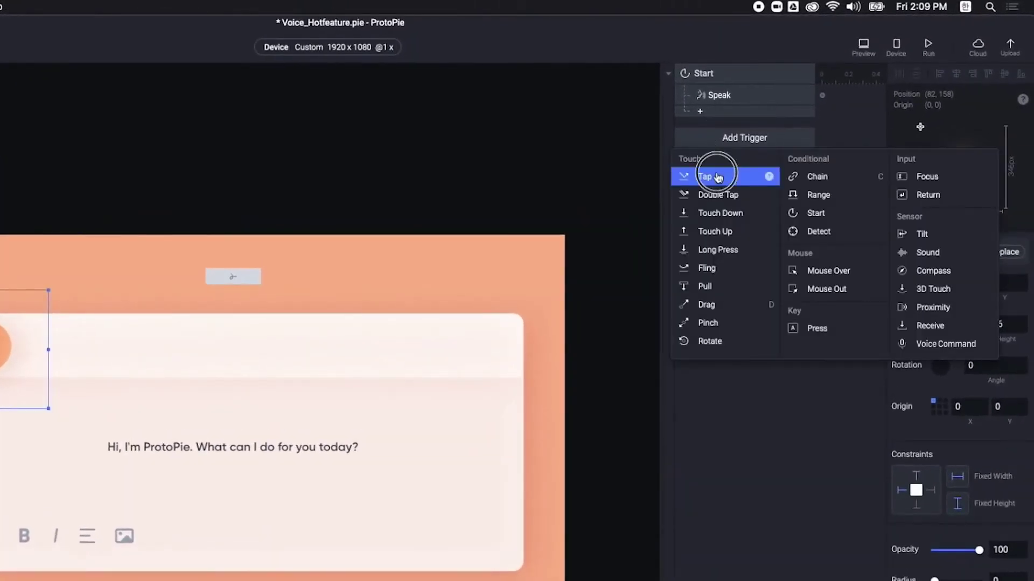
click(716, 173)
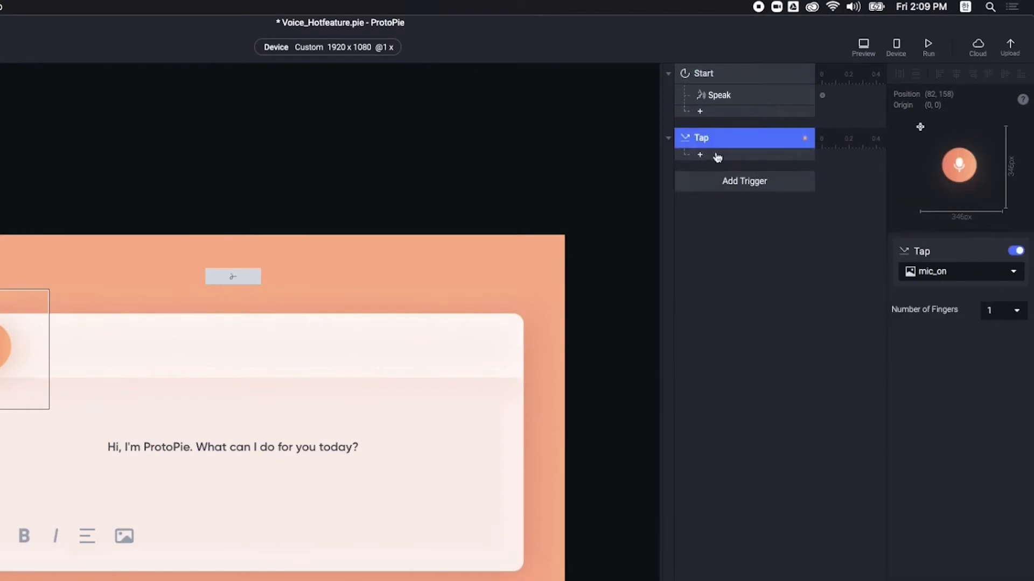
click(715, 156)
click(825, 356)
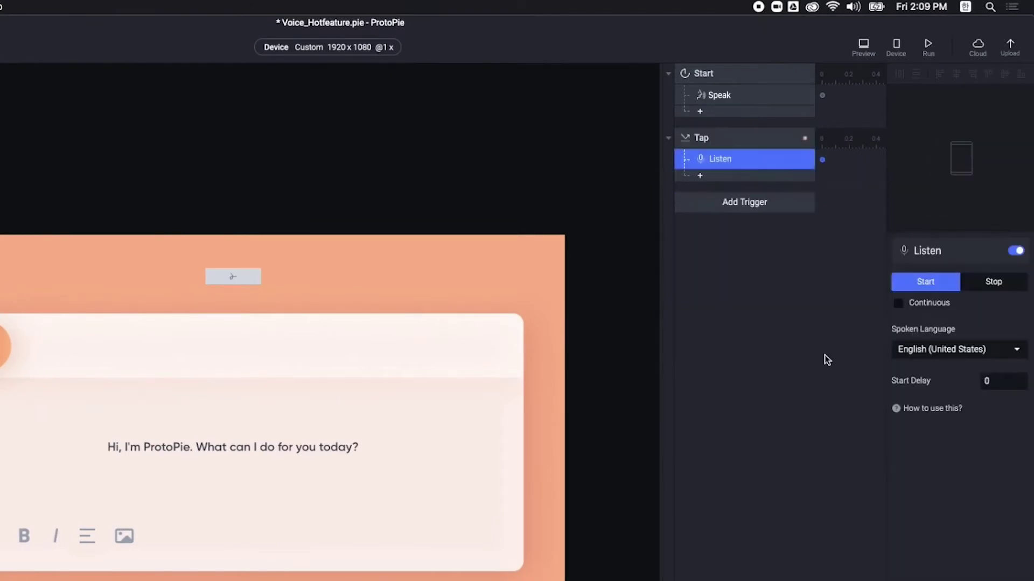
Keep the spoken language as English (United States) and tick Continuous listening
click(936, 349)
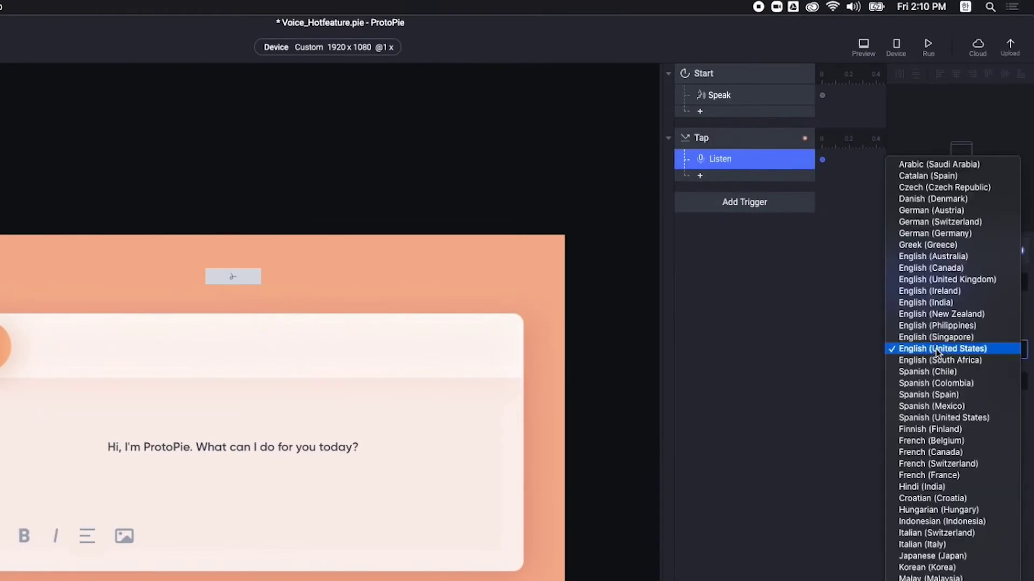
click(922, 350)
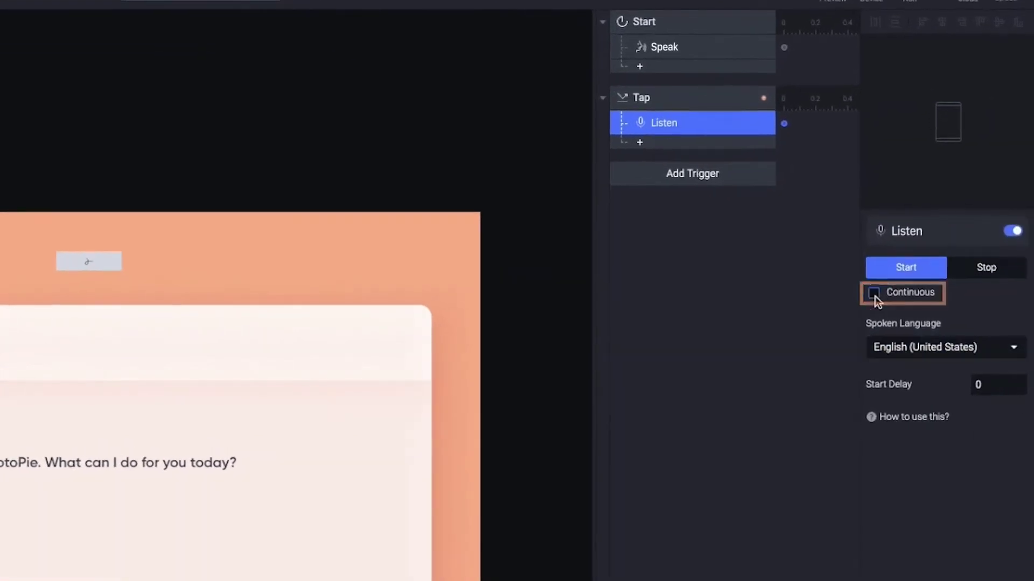
click(896, 302)
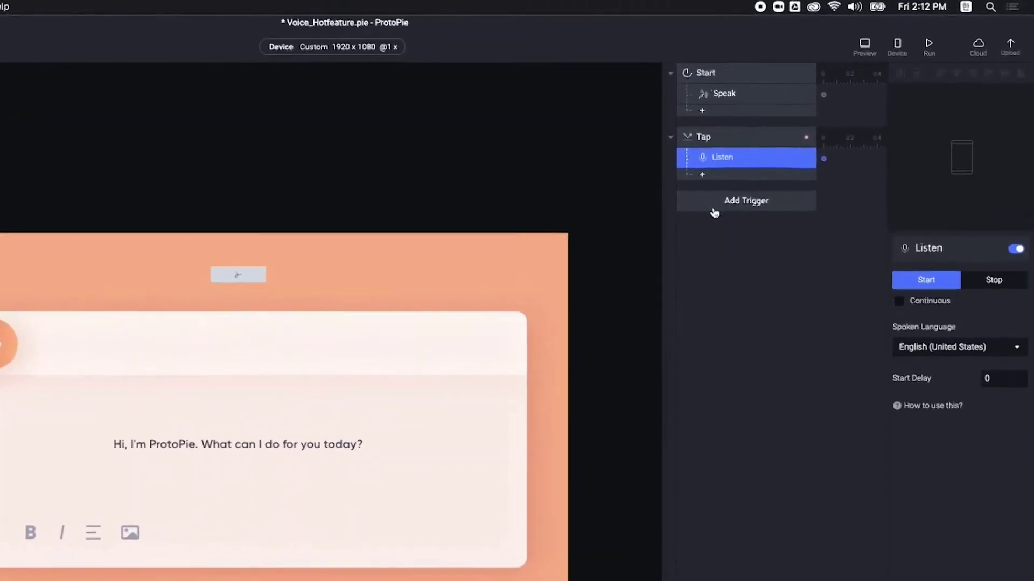
Add a Voice Command trigger that fires while speaking, without restricting it to specific words
click(797, 155)
click(918, 409)
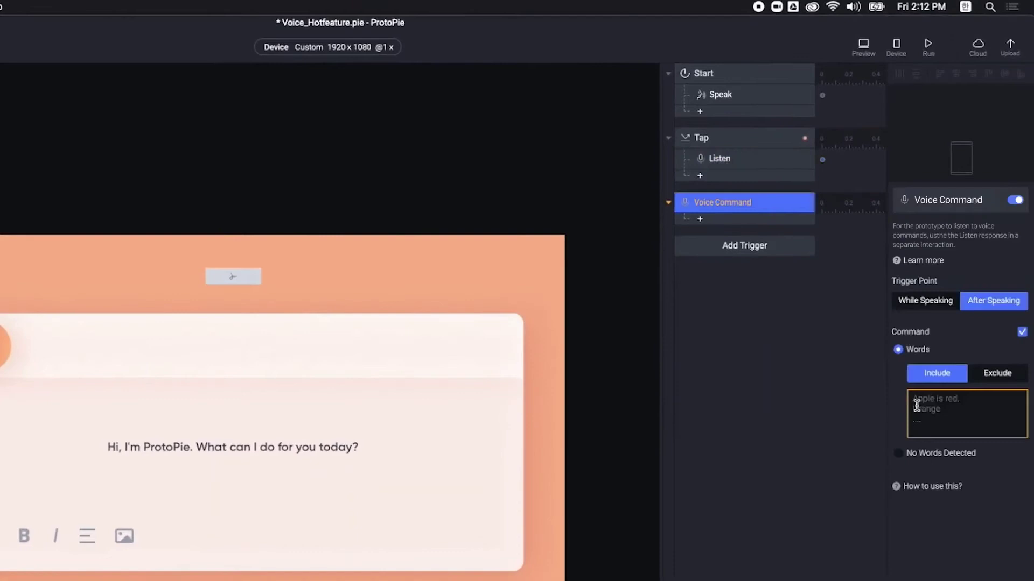
click(939, 306)
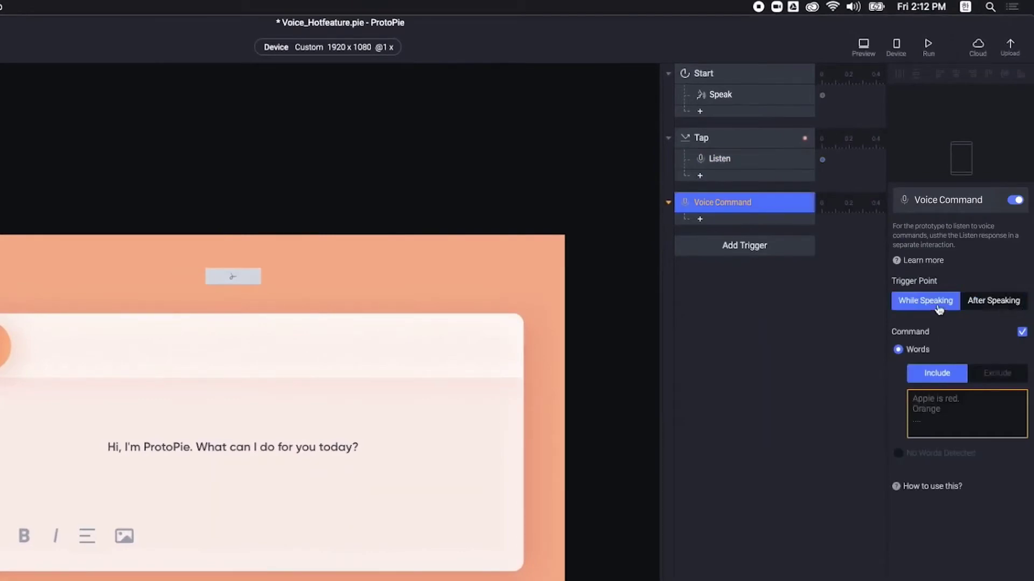
click(1021, 332)
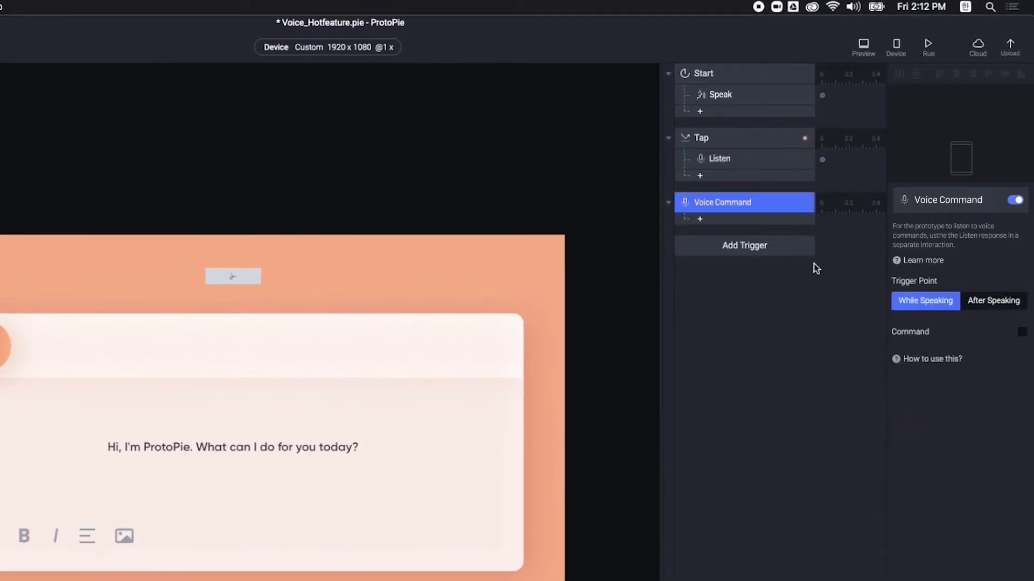
Add a Text response setting userText 1 to the $voiceTranscript formula
click(724, 219)
click(838, 300)
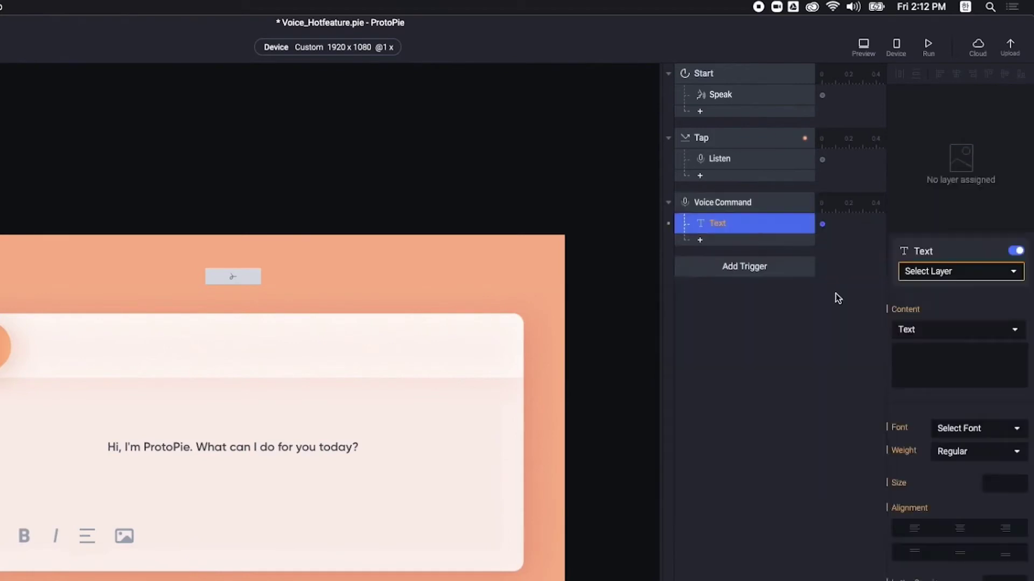
click(925, 273)
click(931, 296)
click(935, 333)
click(936, 341)
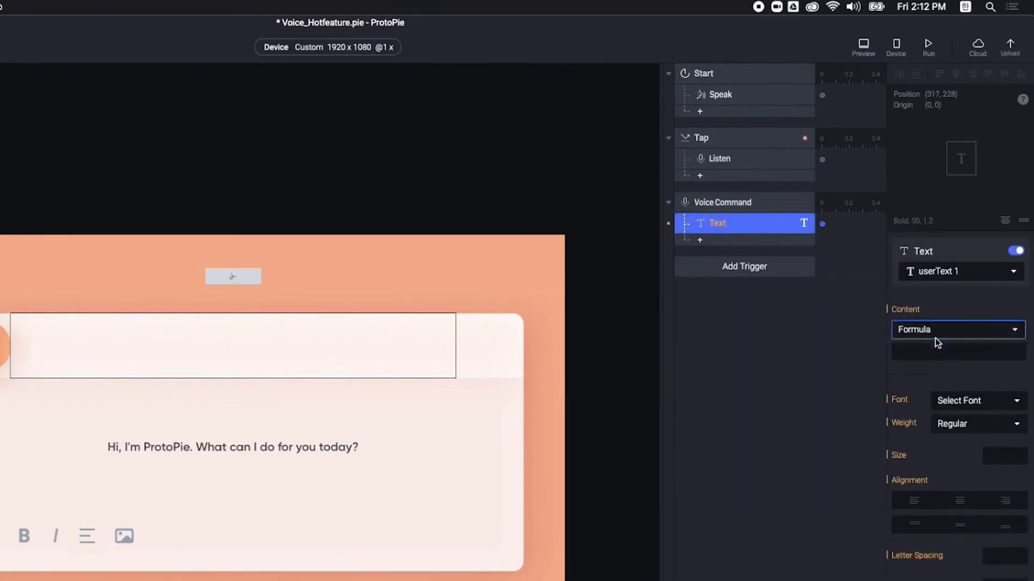
click(996, 351)
text($)
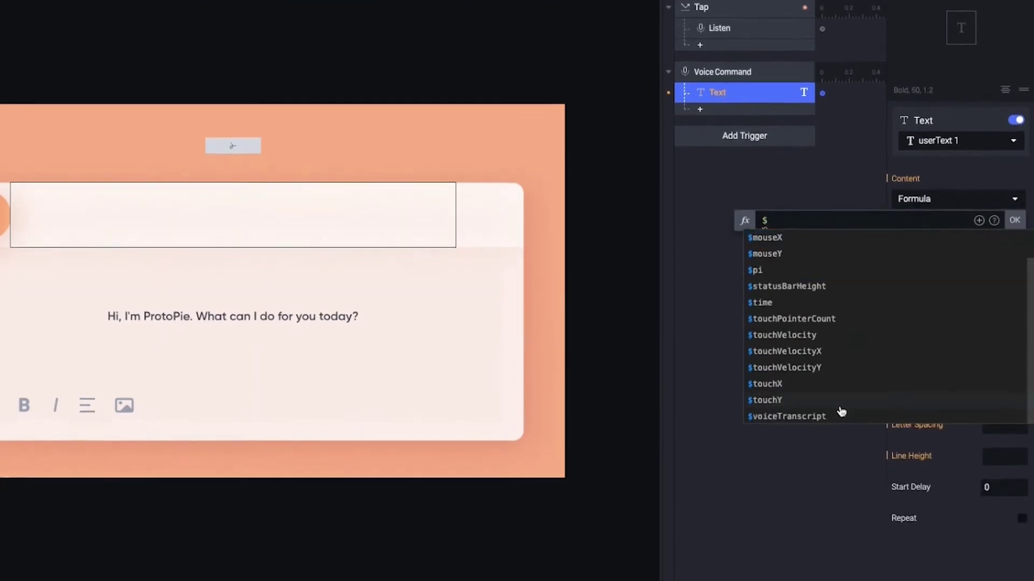
click(841, 414)
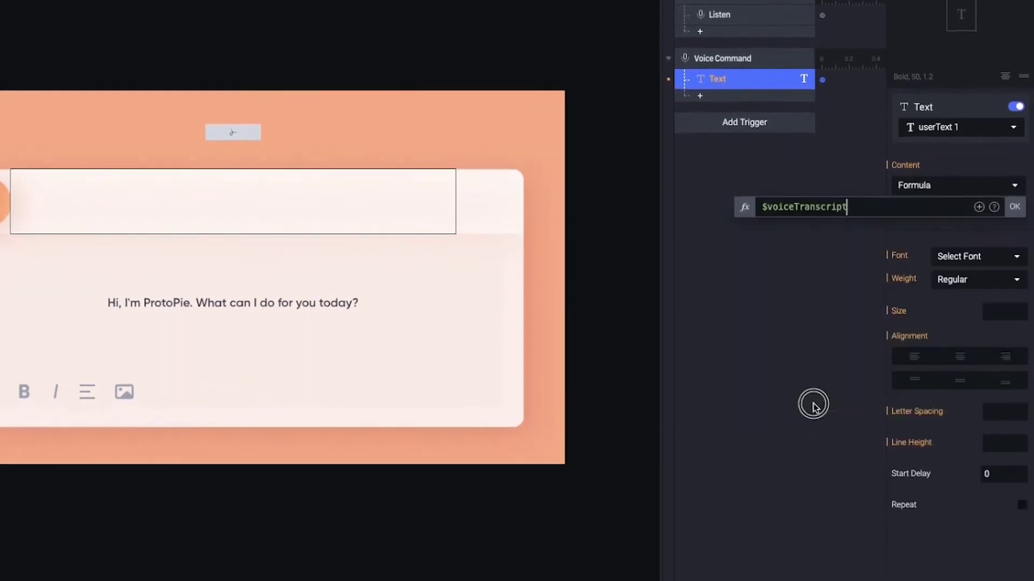
click(1014, 208)
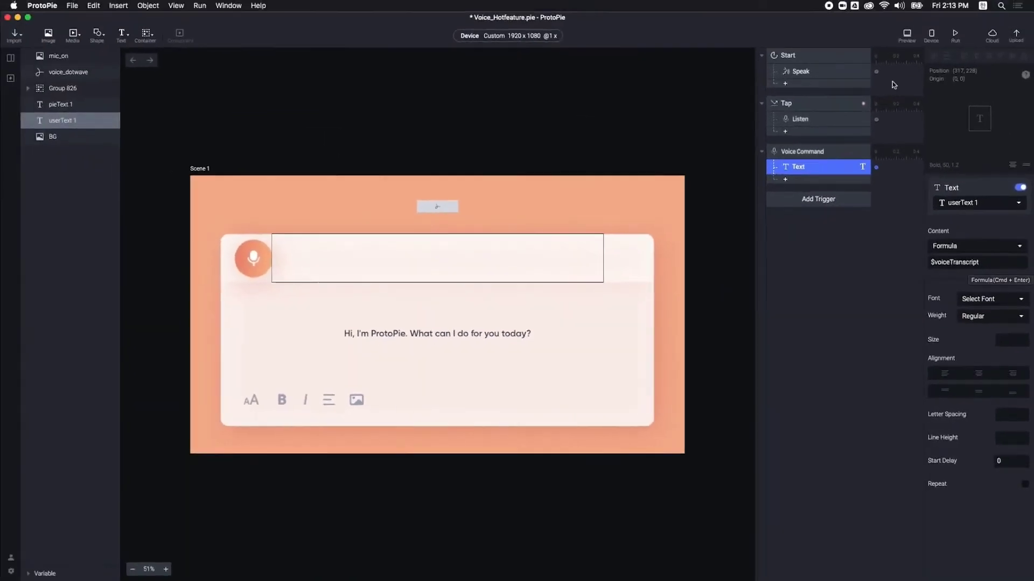
click(909, 34)
click(168, 193)
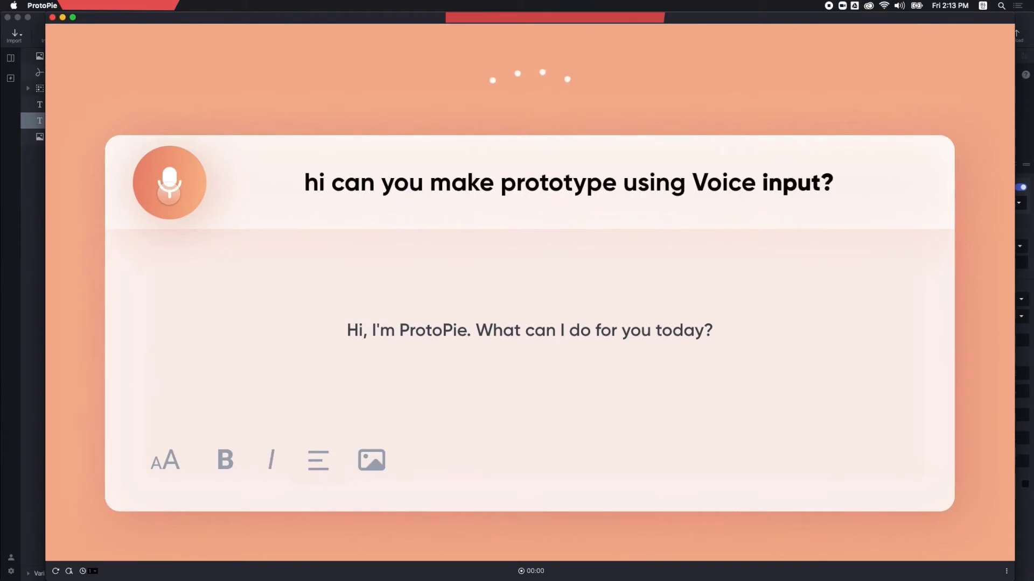
click(52, 18)
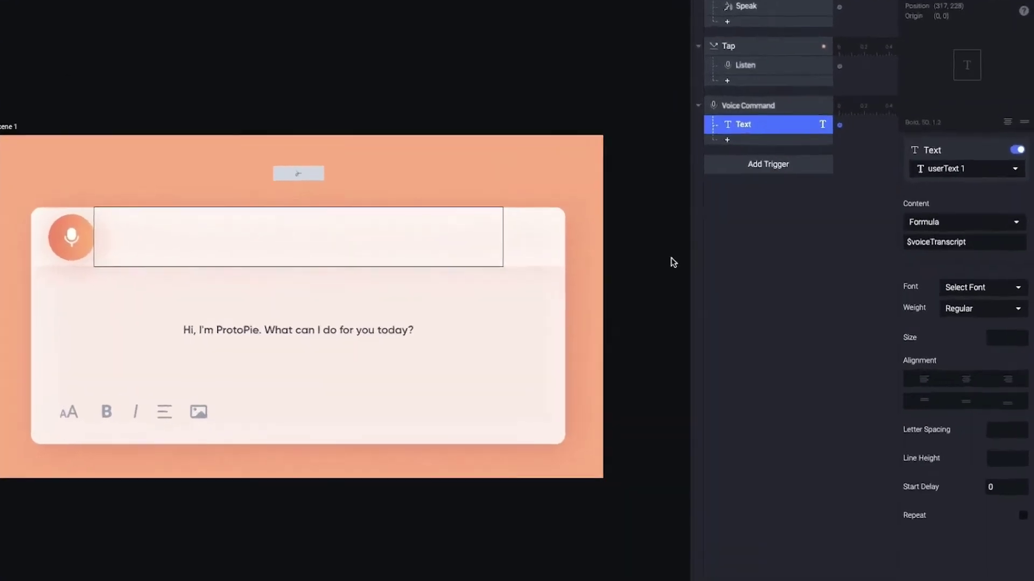
Add a Voice Command trigger listening for the words 'voice' and 'speech'
click(818, 199)
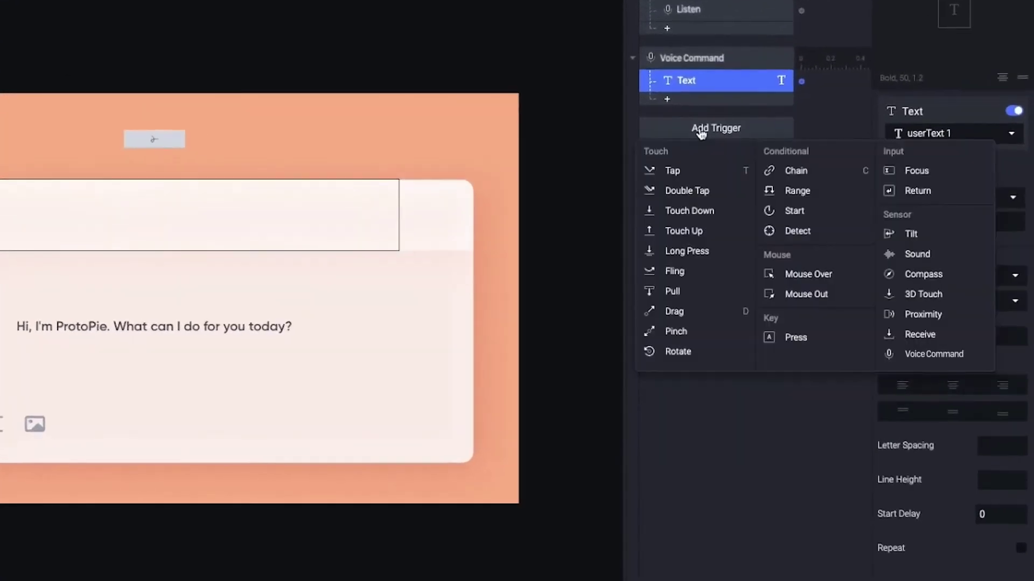
click(957, 360)
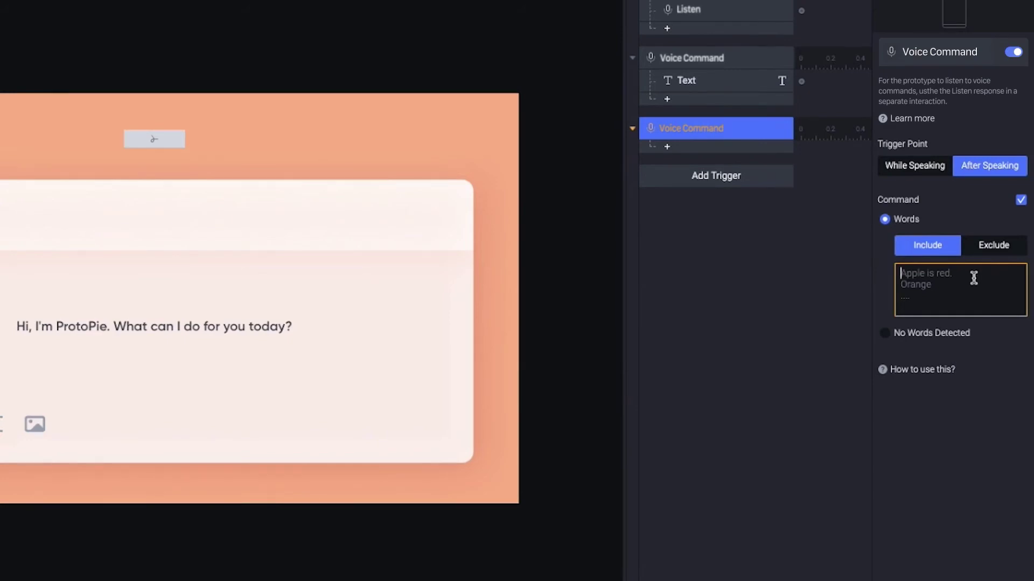
text(voice)
key(Return)
text(spee)
Add a Text response that puts the pasted answer into pieText 1
click(700, 148)
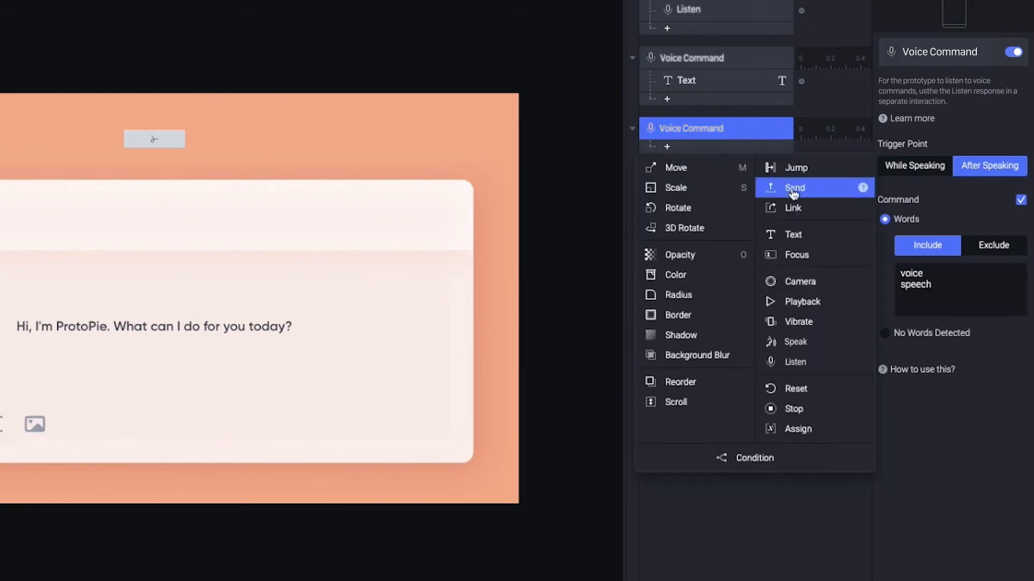
click(808, 234)
key(ctrl+v)
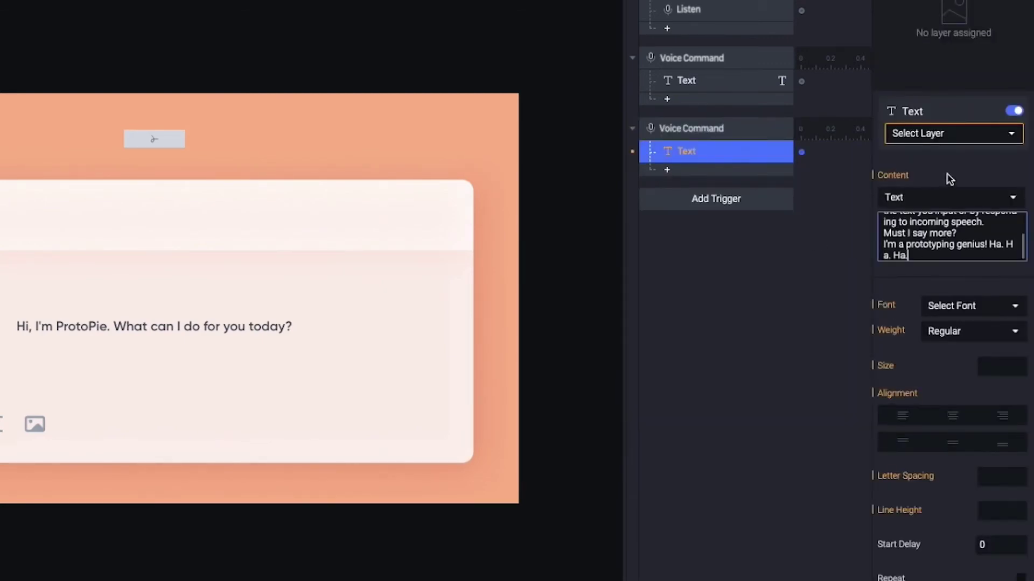
click(950, 134)
click(939, 194)
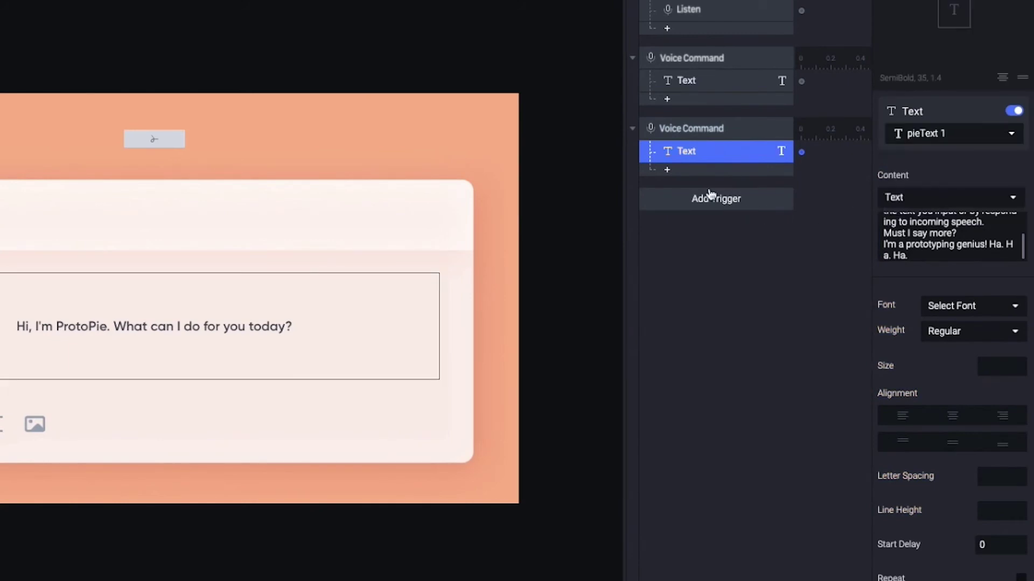
Add a Speak response reading the same answer in a Male voice
click(706, 170)
click(801, 365)
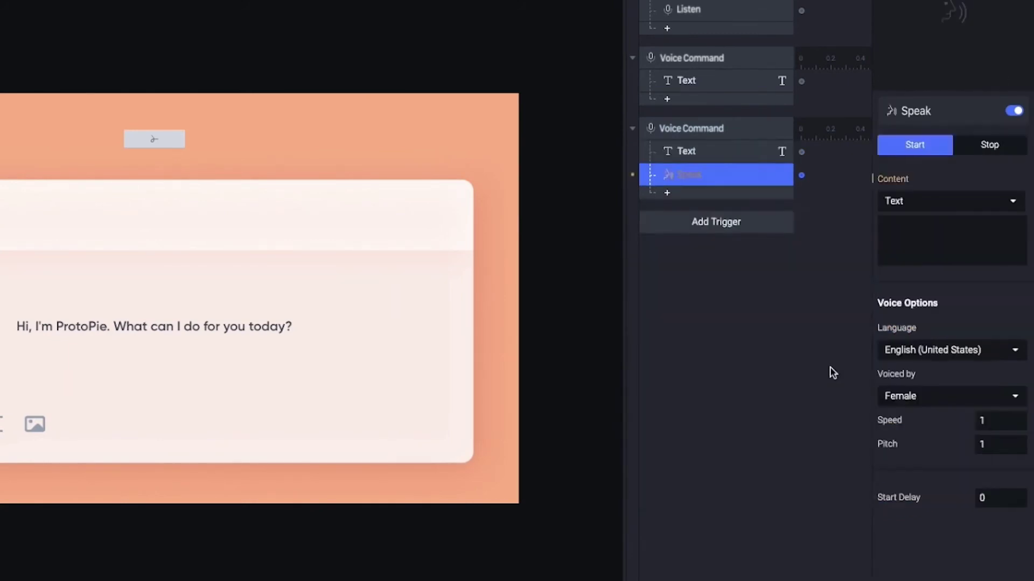
click(934, 238)
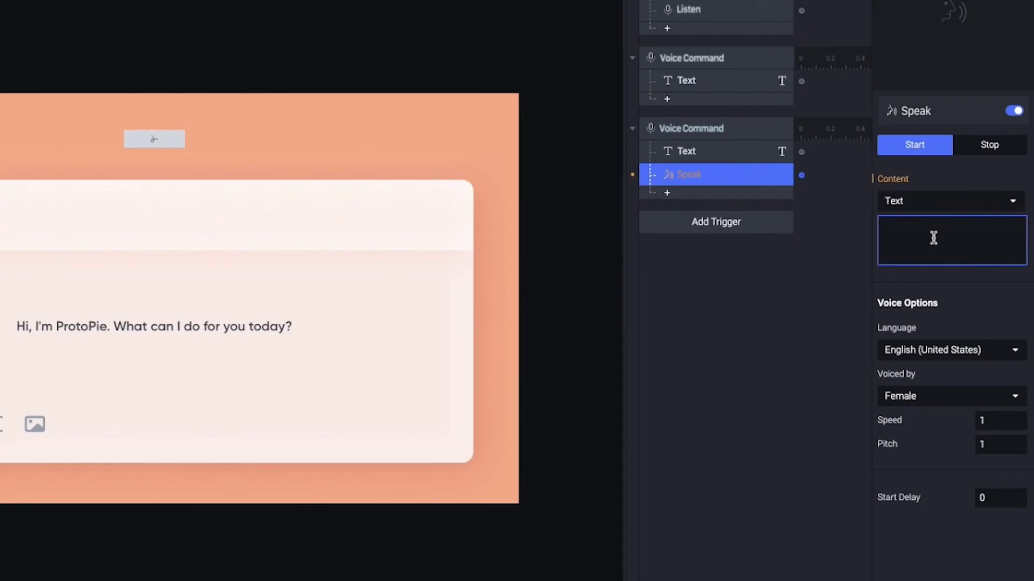
key(ctrl+v)
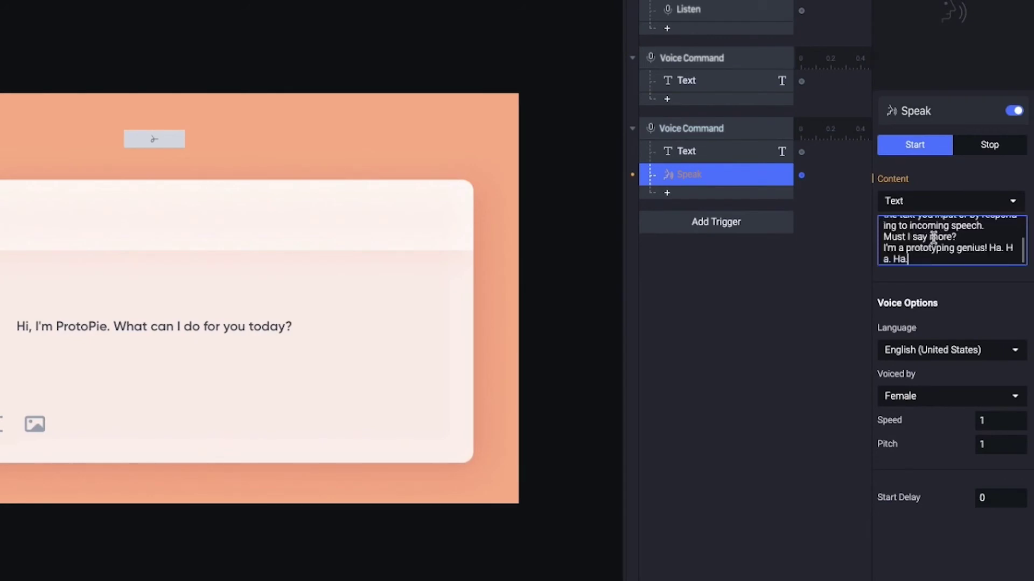
click(930, 397)
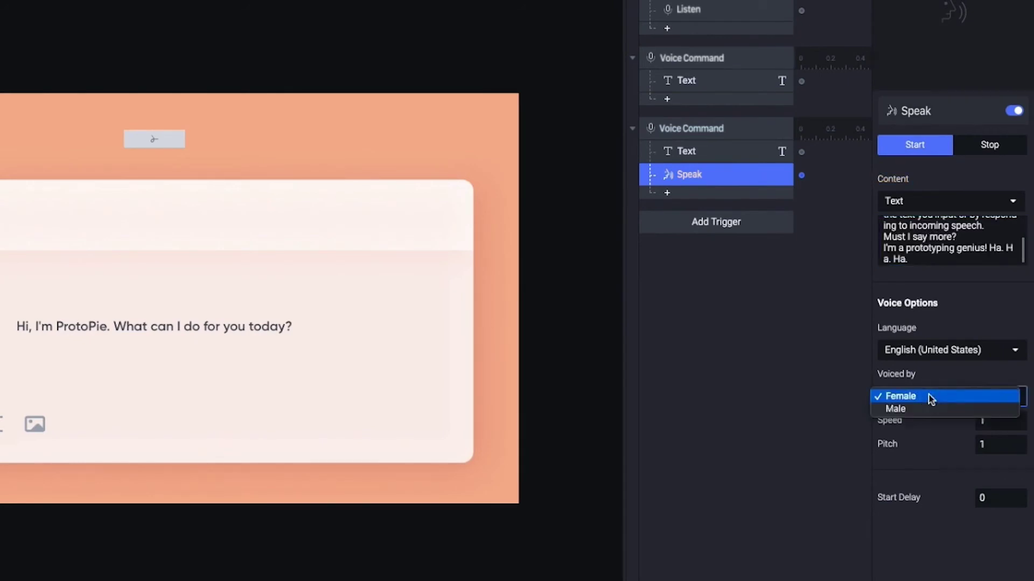
click(931, 408)
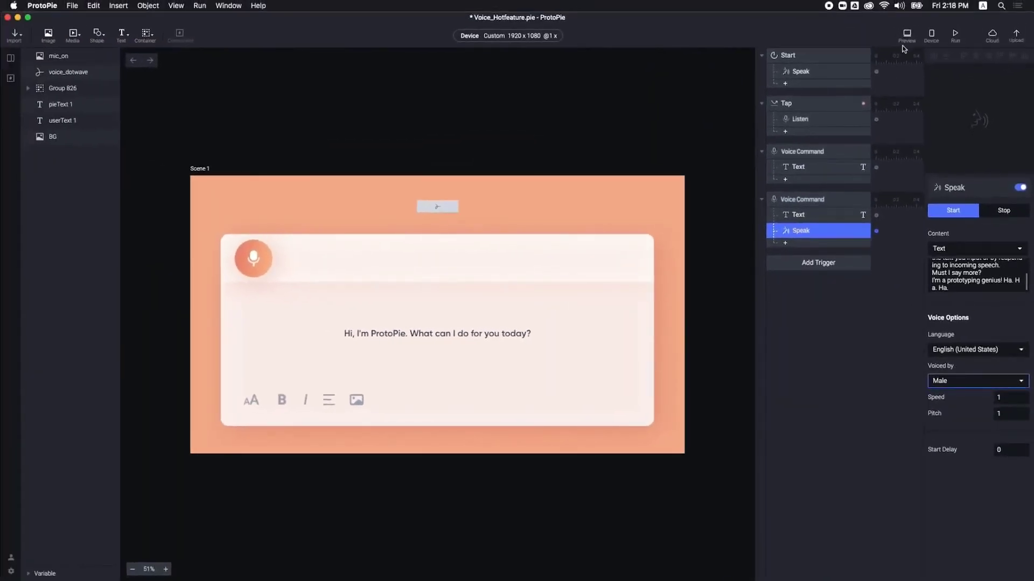
Preview the prototype and tap the mic to ask 'do you support voice prototypes'
click(907, 35)
click(183, 188)
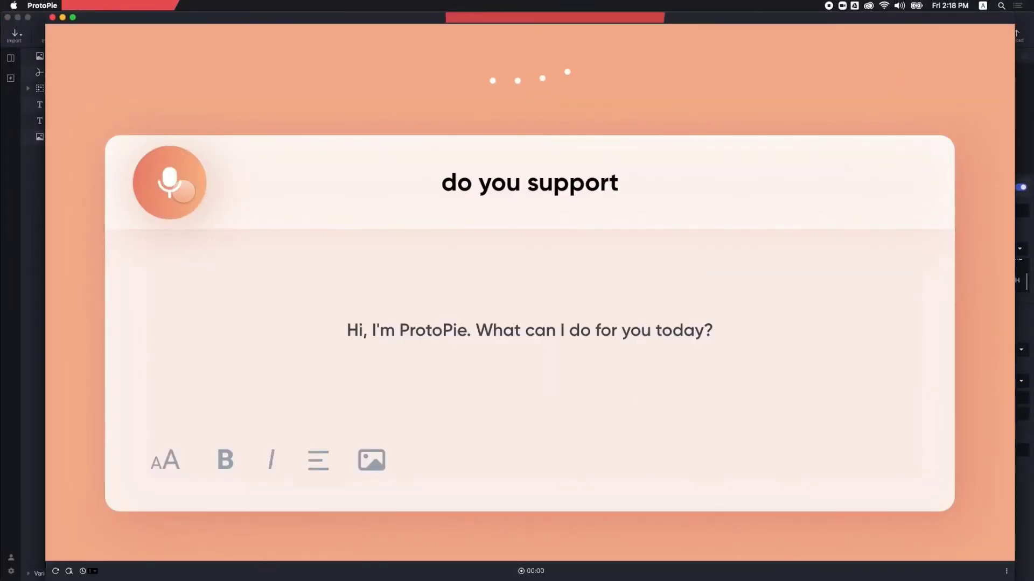